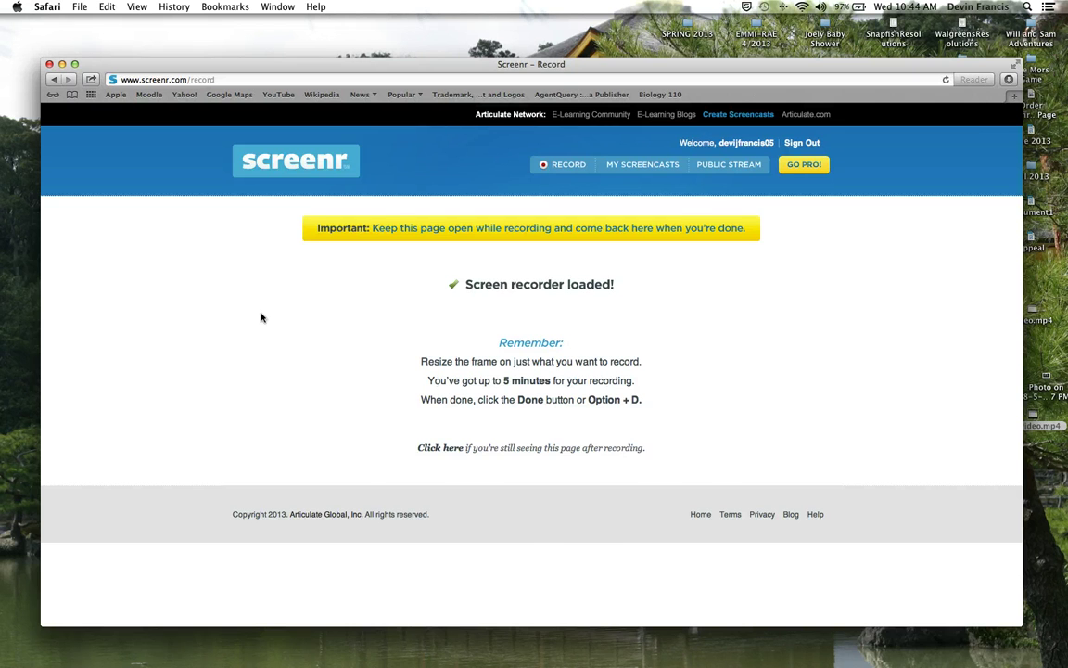
# Step: Open a new Safari tab showing Top Sites next to the Screenr recording page
pyautogui.press('super+t')
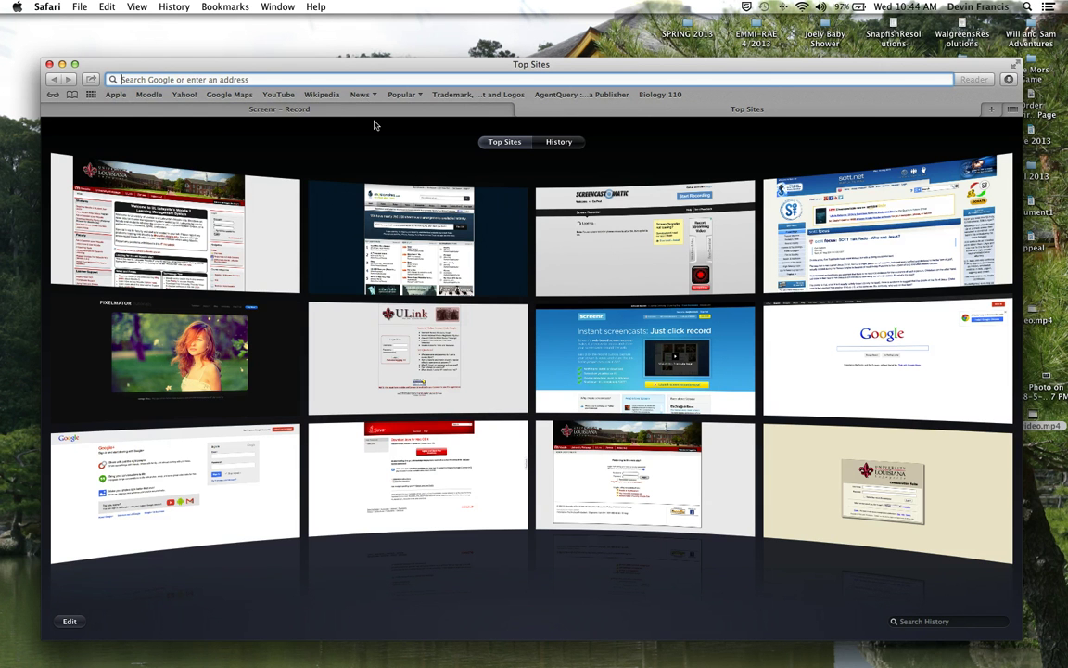
pyautogui.write('www')
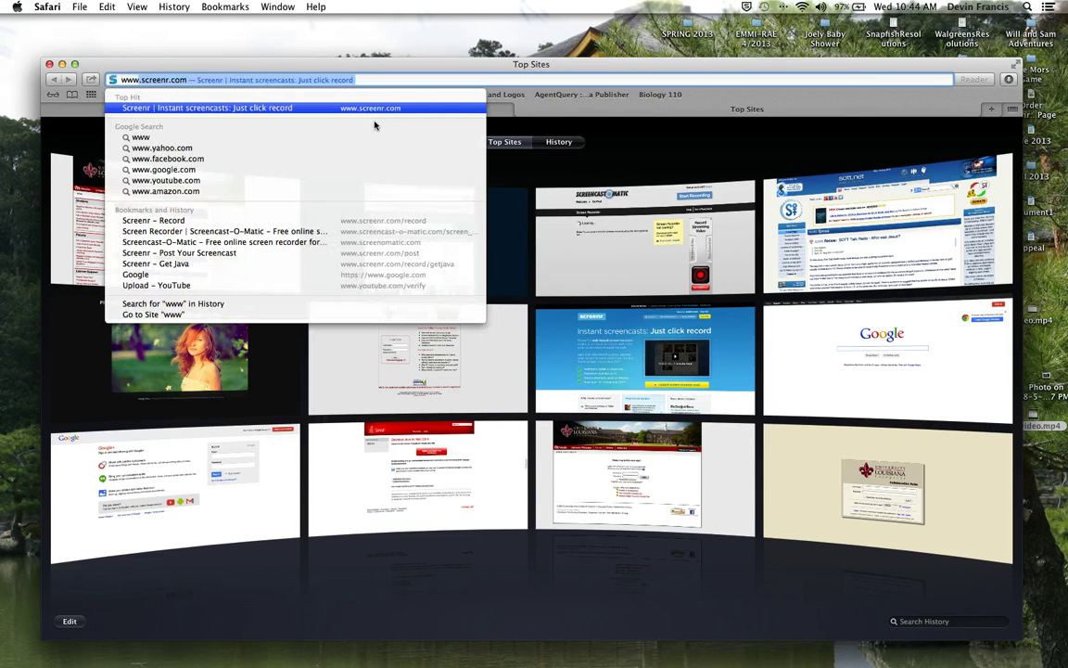
pyautogui.write('.screencast-o-m')
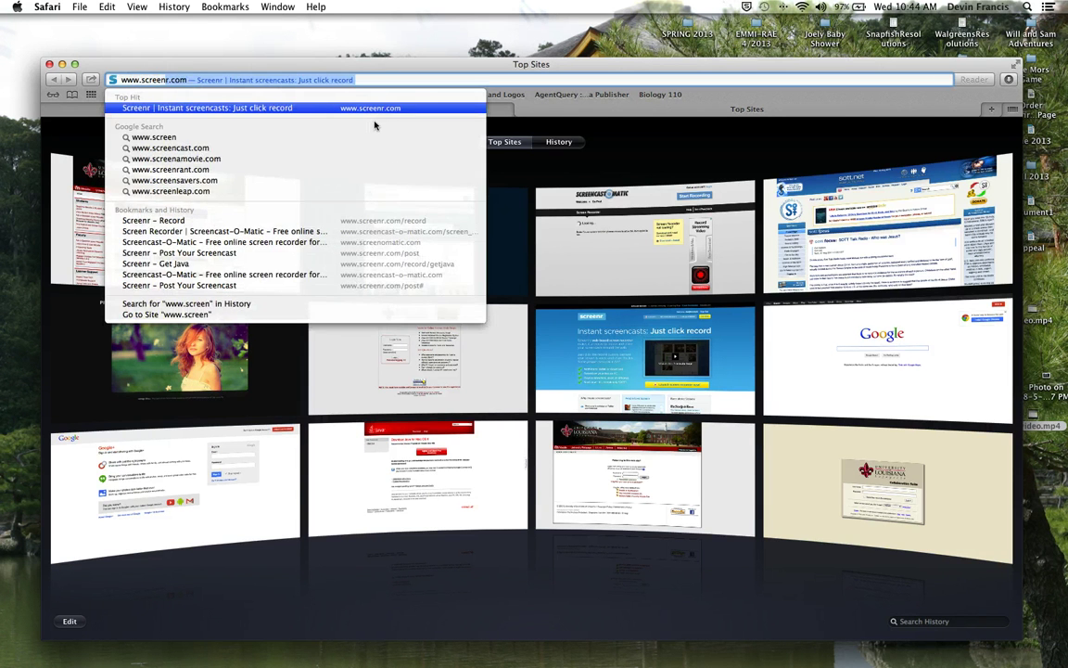
pyautogui.write('atic')
pyautogui.press('Return')
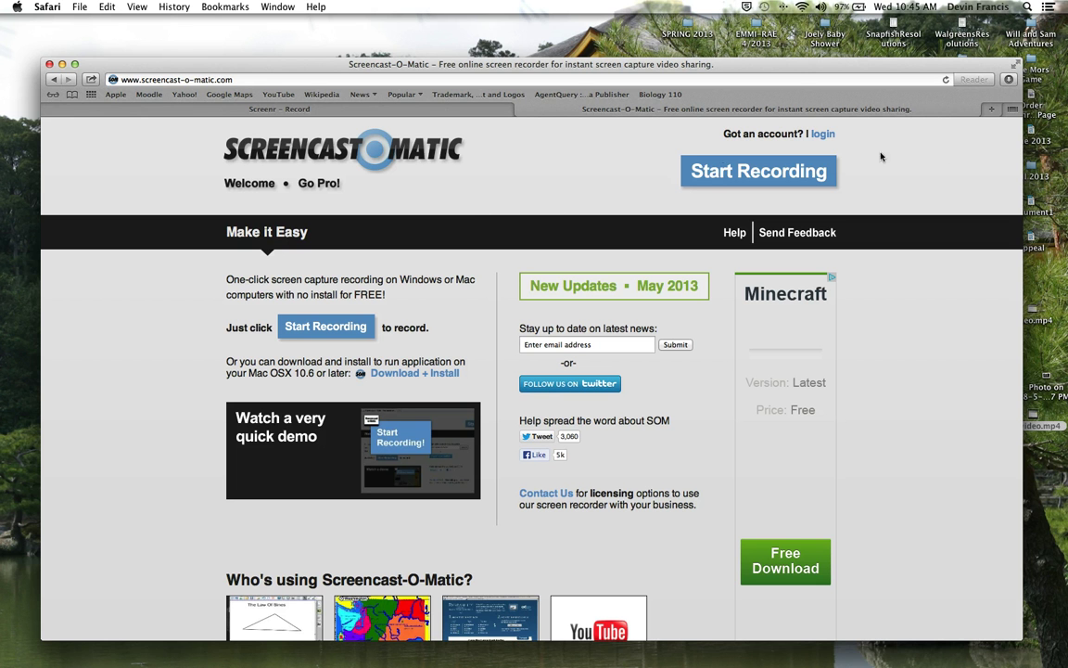
# Step: Start the online recorder from the home page, giving a 640 x 480 capture area with microphone on
pyautogui.click(774, 171)
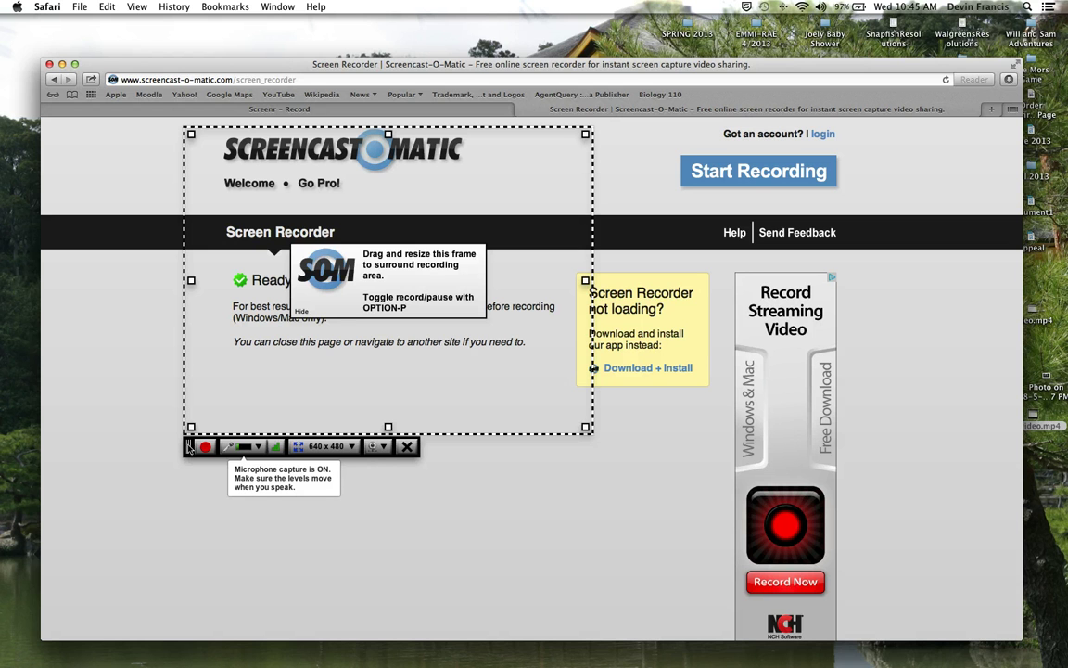
# Step: Drag the capture frame to a new spot and show the microphone source list
pyautogui.click(188, 446)
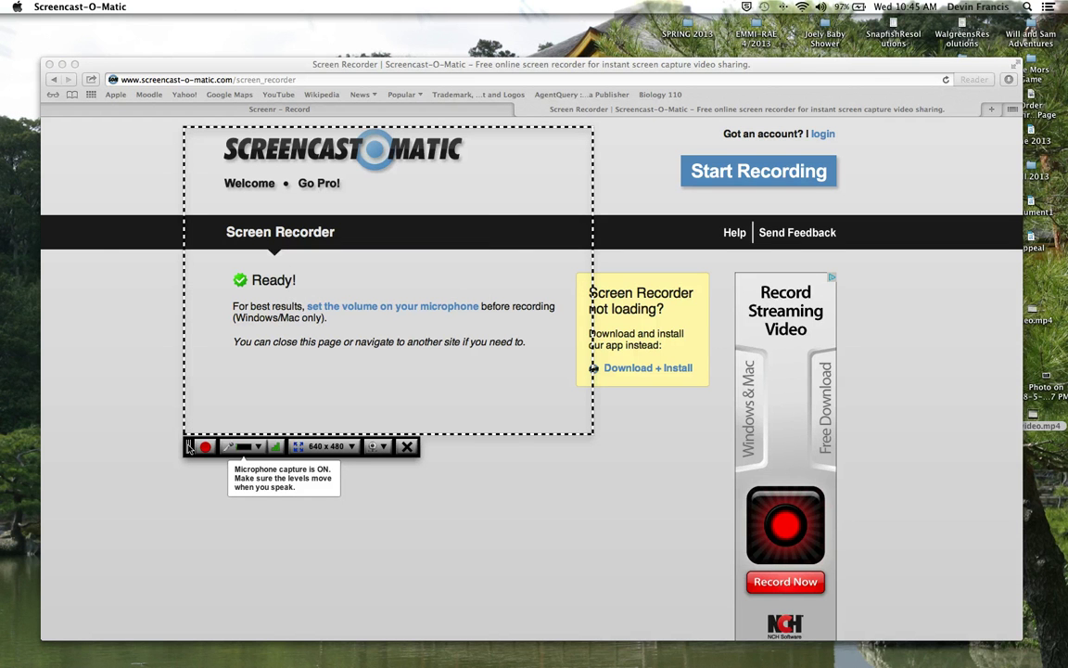
pyautogui.moveTo(189, 446); pyautogui.dragTo(243, 429)
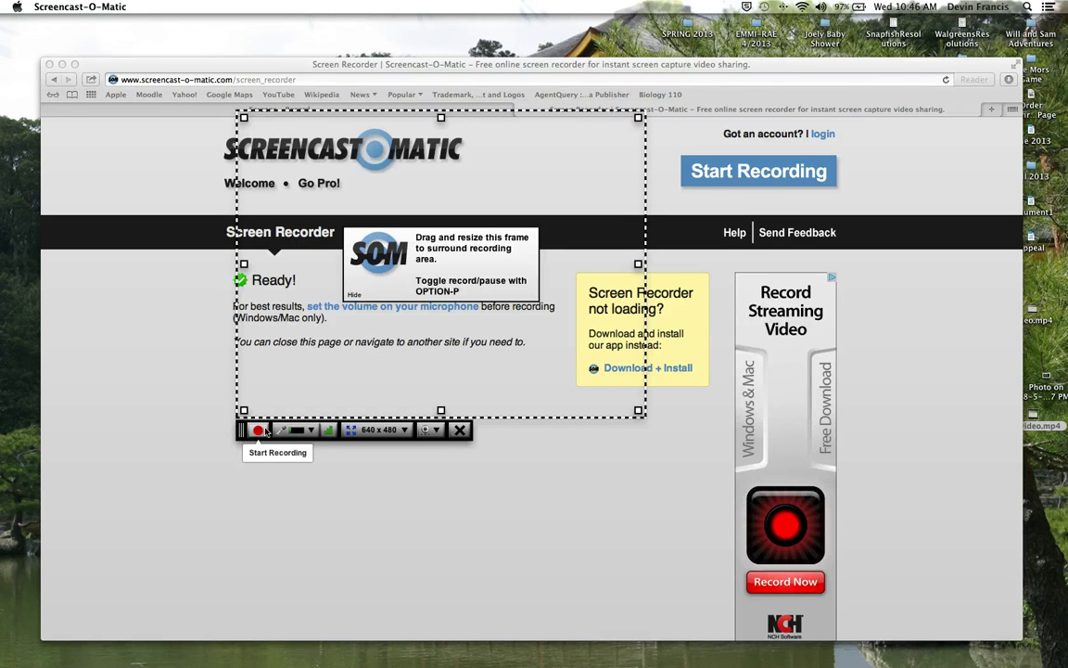
pyautogui.click(311, 431)
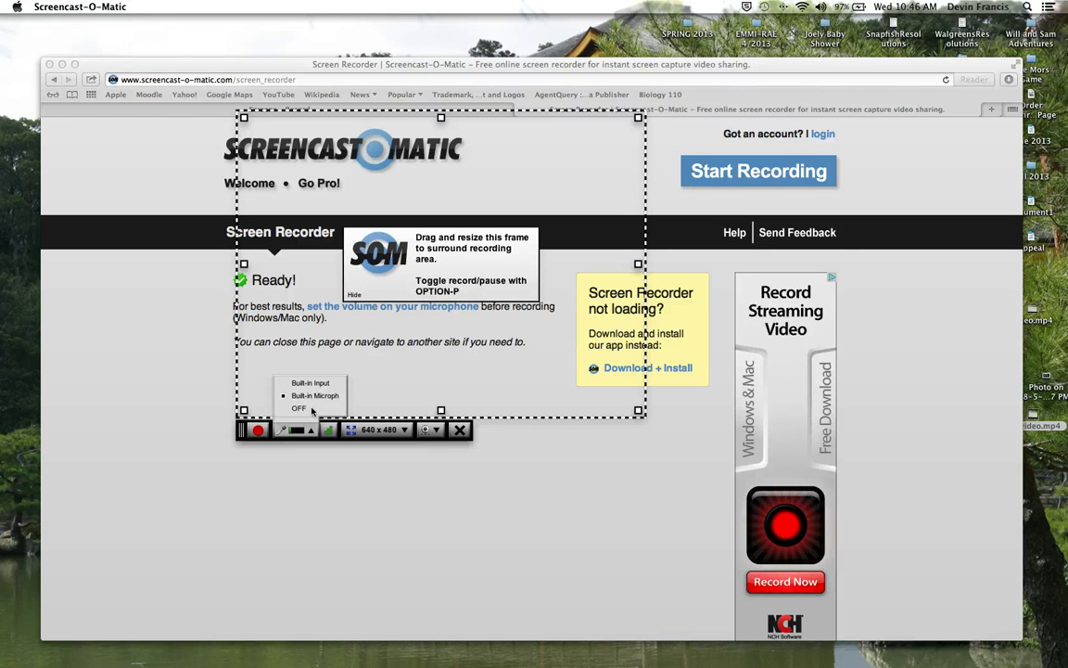
# Step: Keep Built-in Microphone as the audio source and check its volume level
pyautogui.click(315, 397)
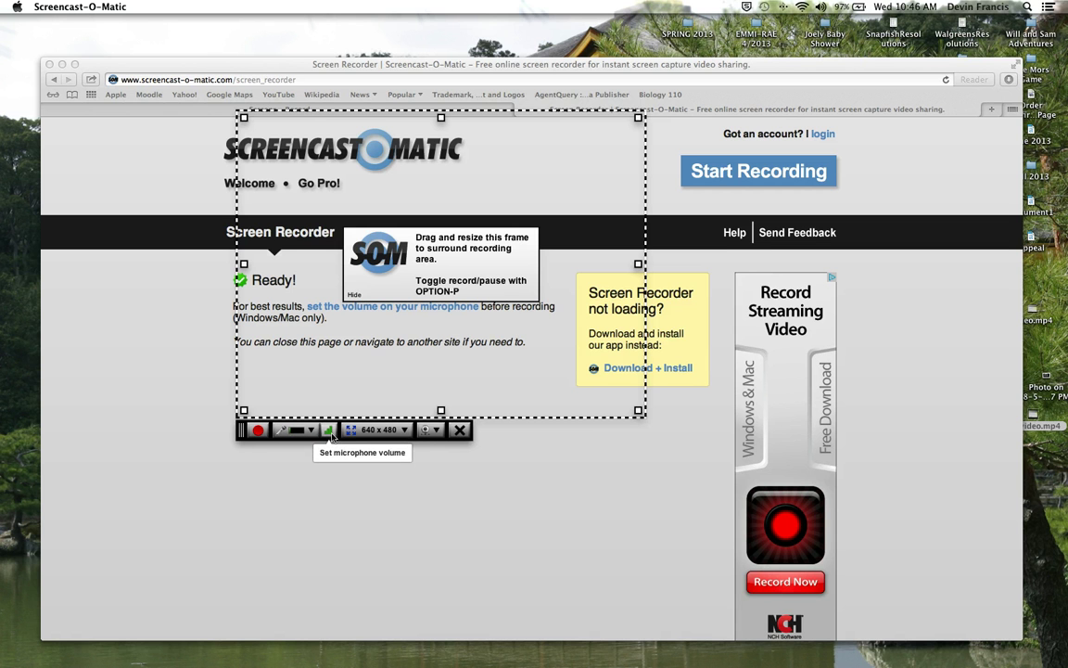
pyautogui.click(331, 435)
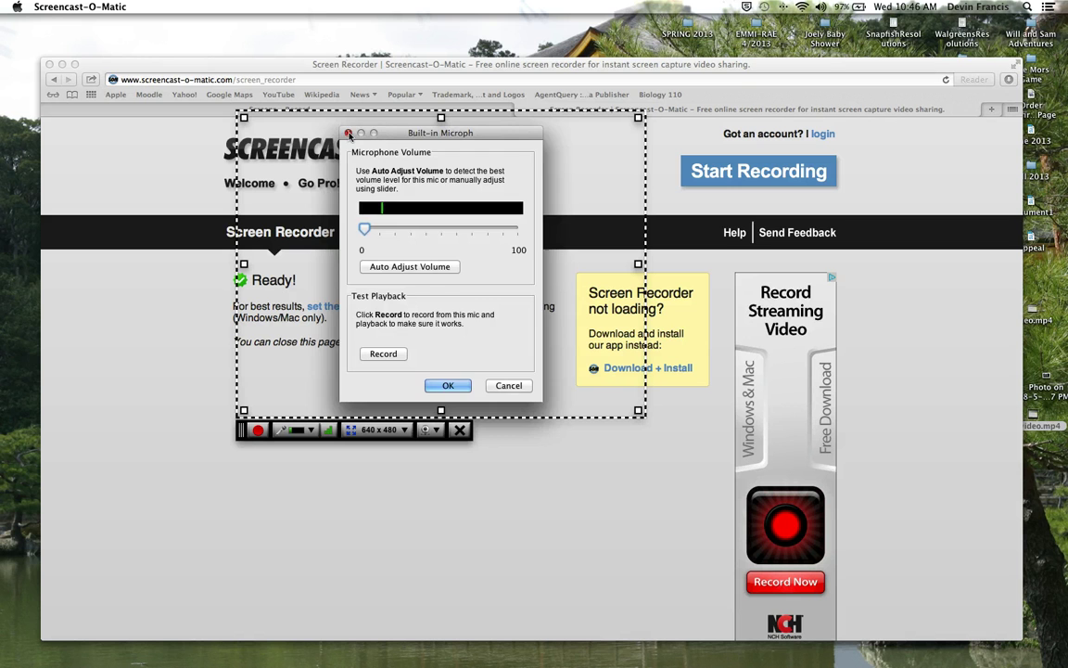
pyautogui.click(348, 135)
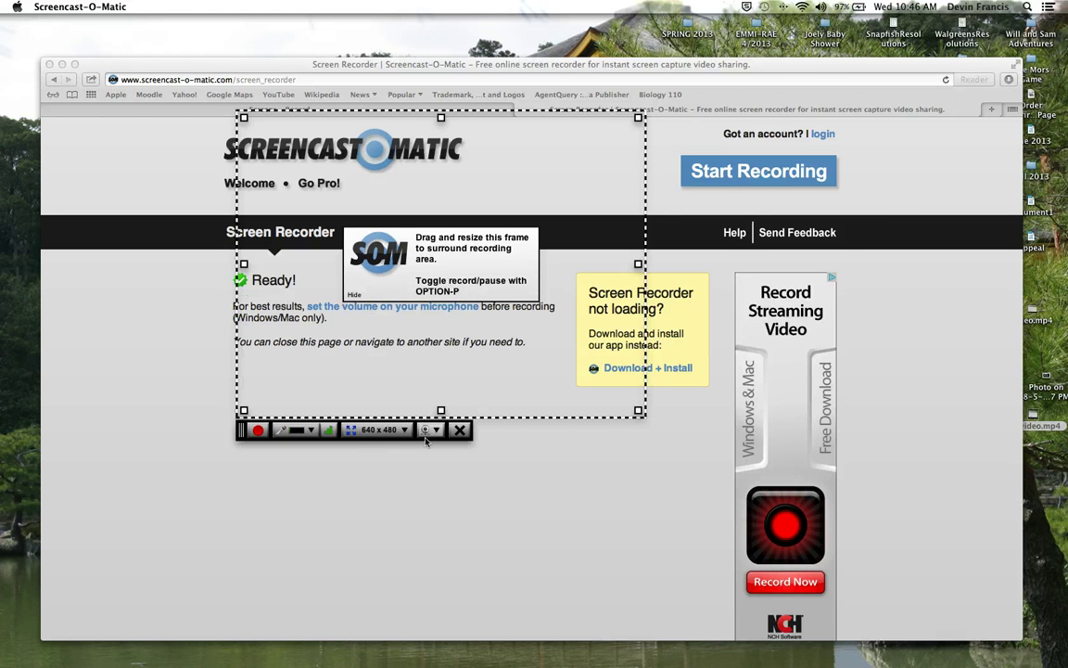
# Step: Try a 1024 x 768 capture size, reposition the frame, then reset it to 640 x 480
pyautogui.click(379, 429)
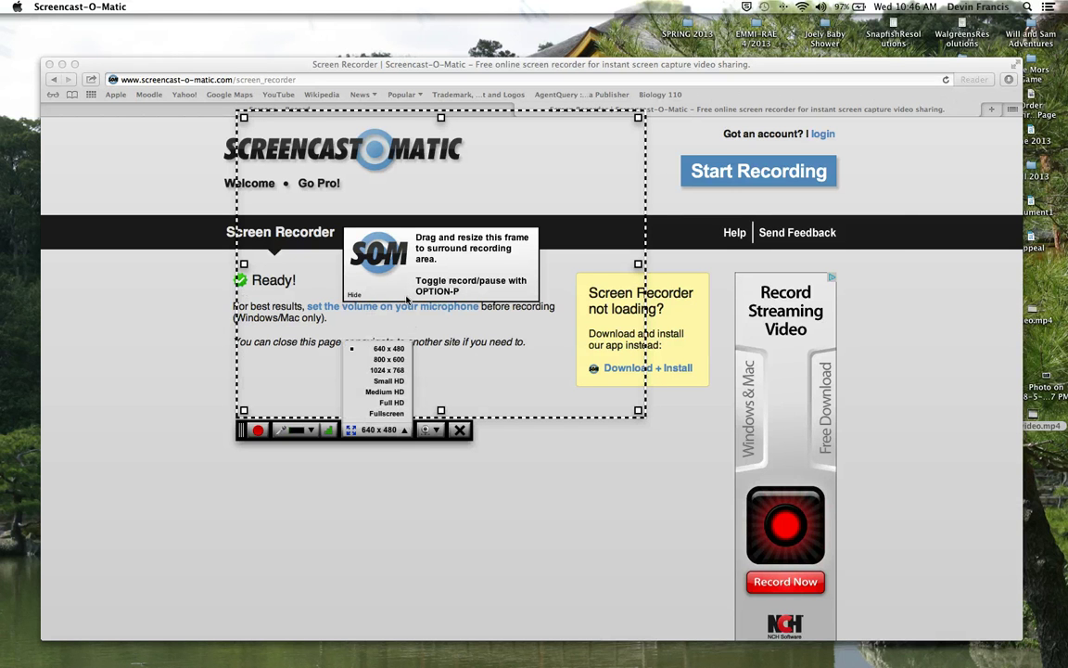
pyautogui.click(402, 371)
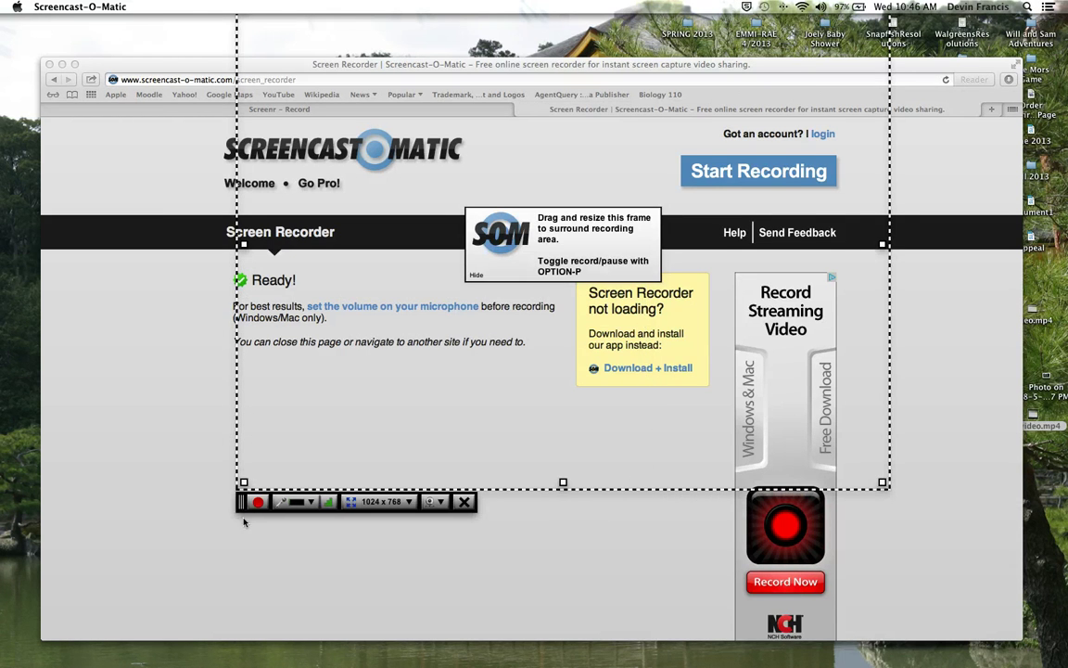
pyautogui.moveTo(248, 482); pyautogui.dragTo(199, 538)
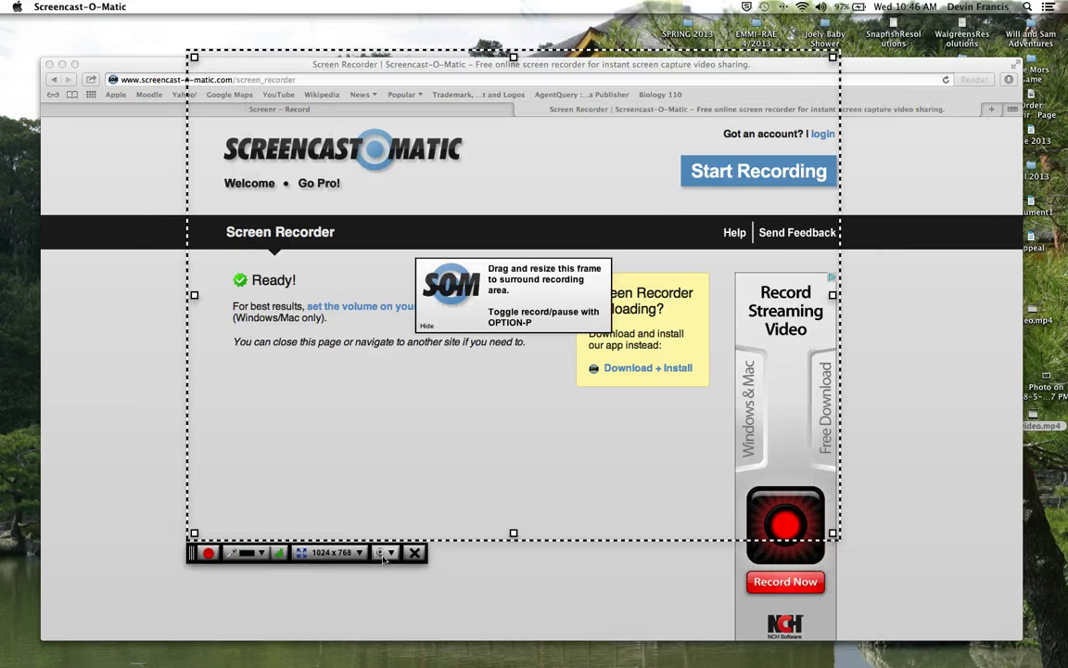
pyautogui.click(334, 552)
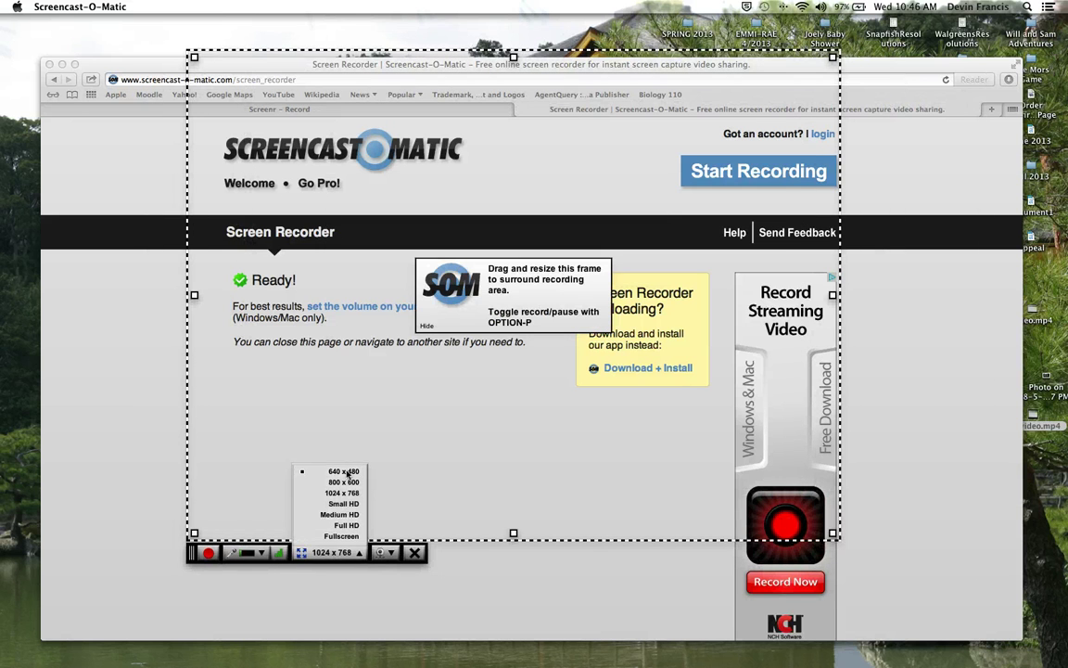
pyautogui.click(343, 471)
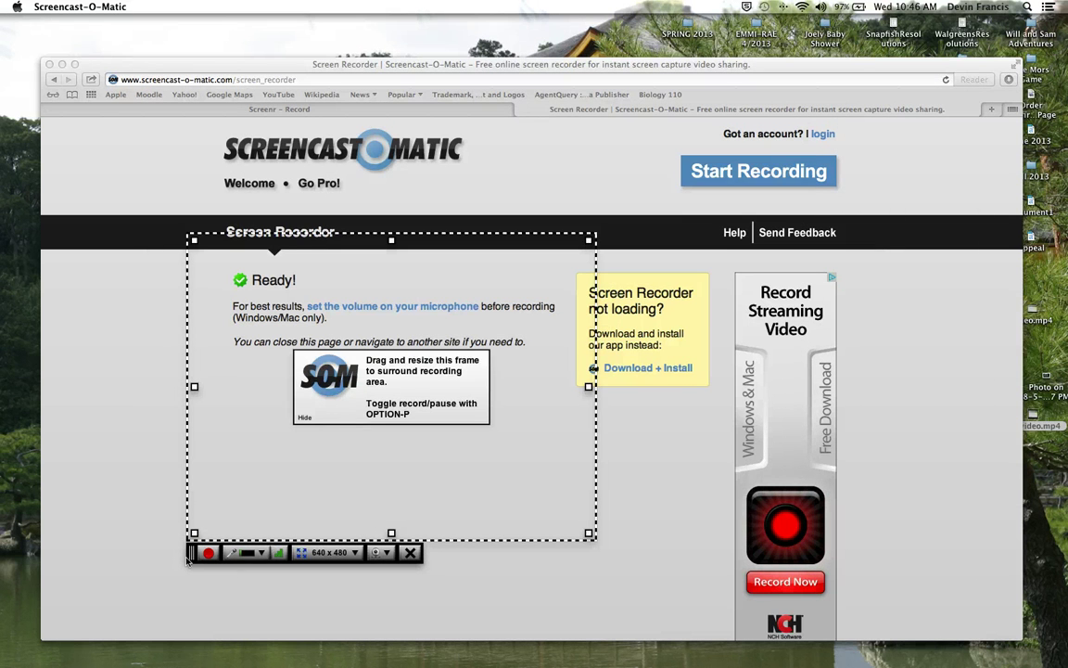
pyautogui.moveTo(192, 555); pyautogui.dragTo(195, 478)
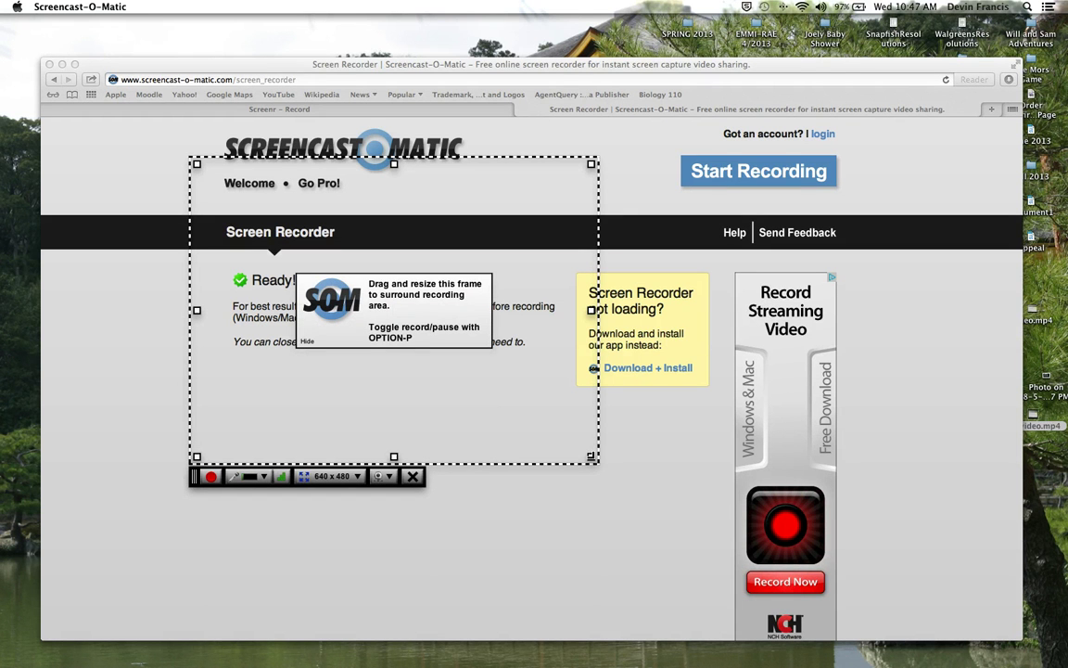
pyautogui.moveTo(590, 457); pyautogui.dragTo(555, 466)
pyautogui.click(336, 486)
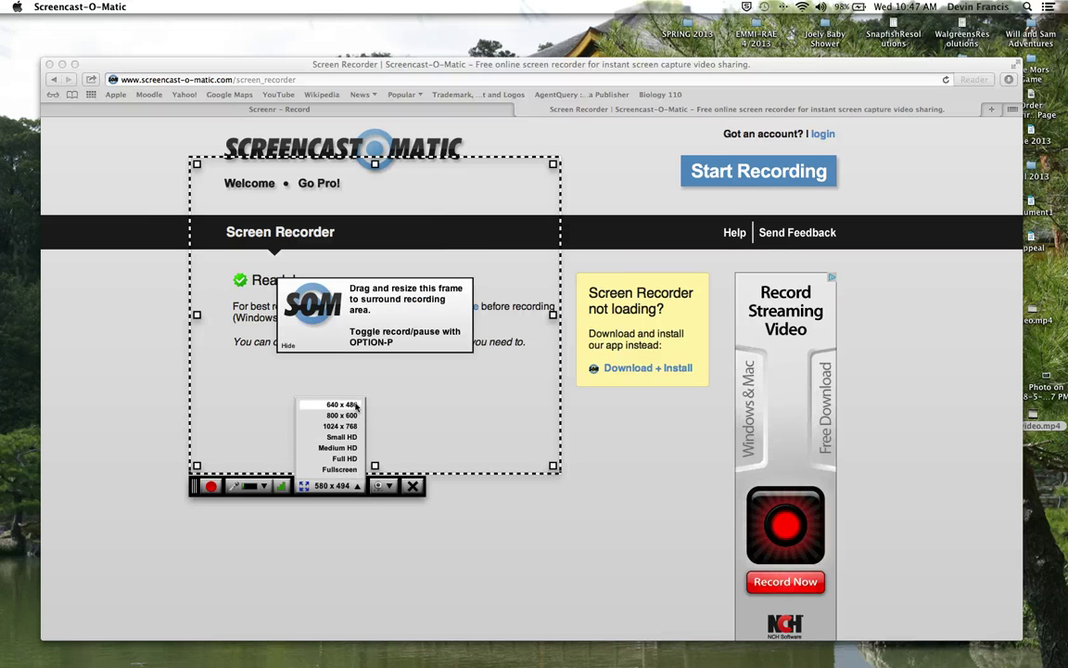
pyautogui.click(352, 405)
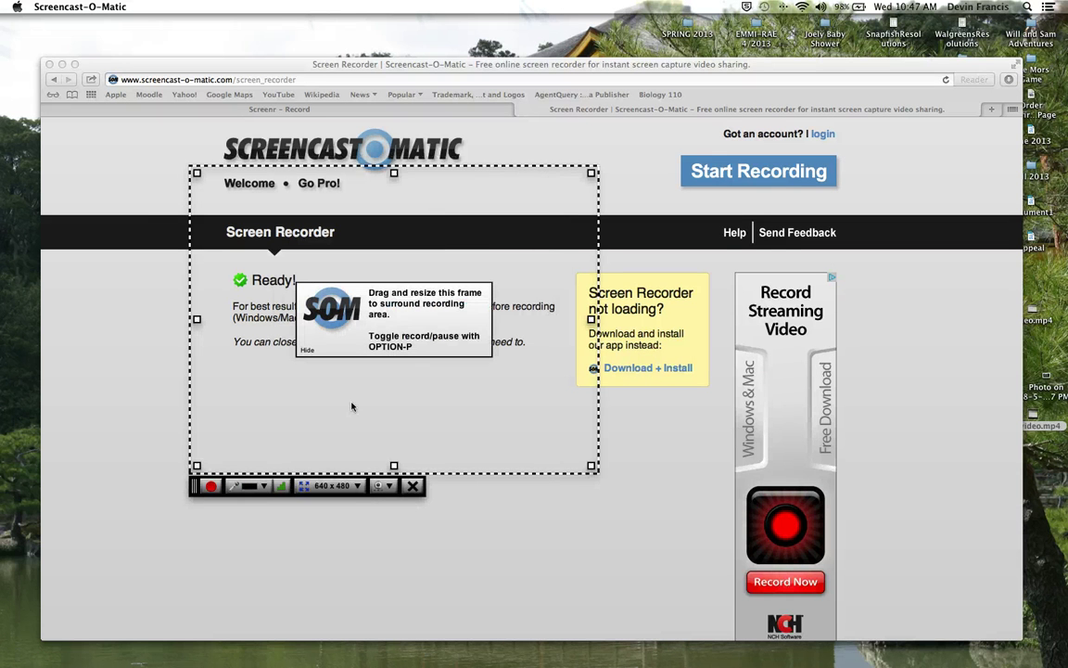
pyautogui.click(387, 488)
pyautogui.click(414, 488)
# Step: Record a 0:34 clip of the framed area and finish it to open the Preview
pyautogui.click(211, 487)
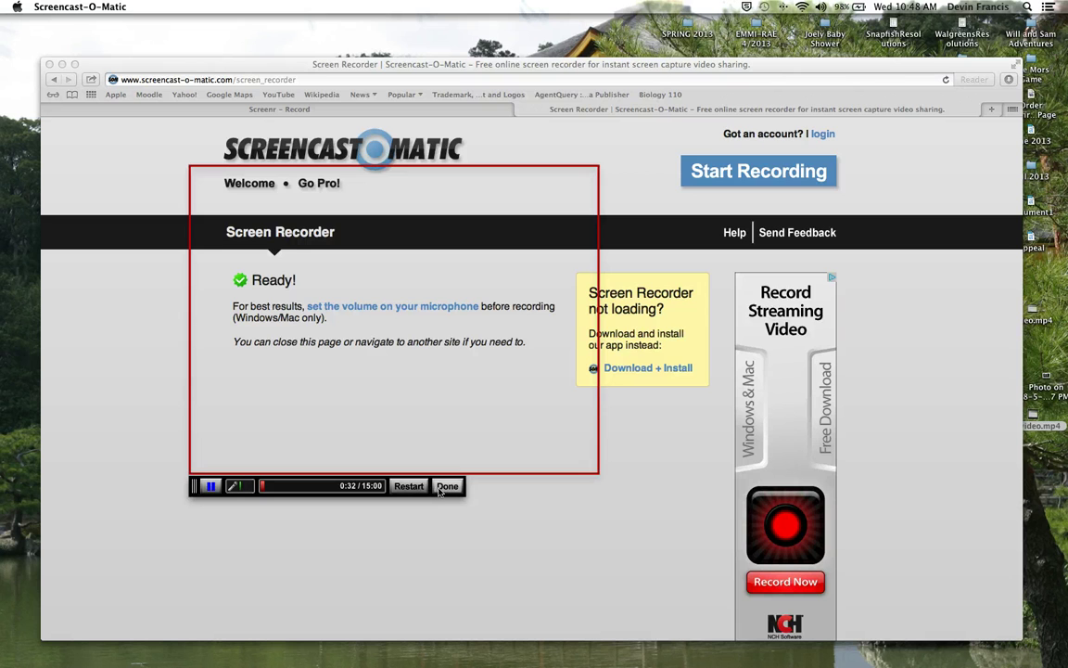
pyautogui.click(446, 487)
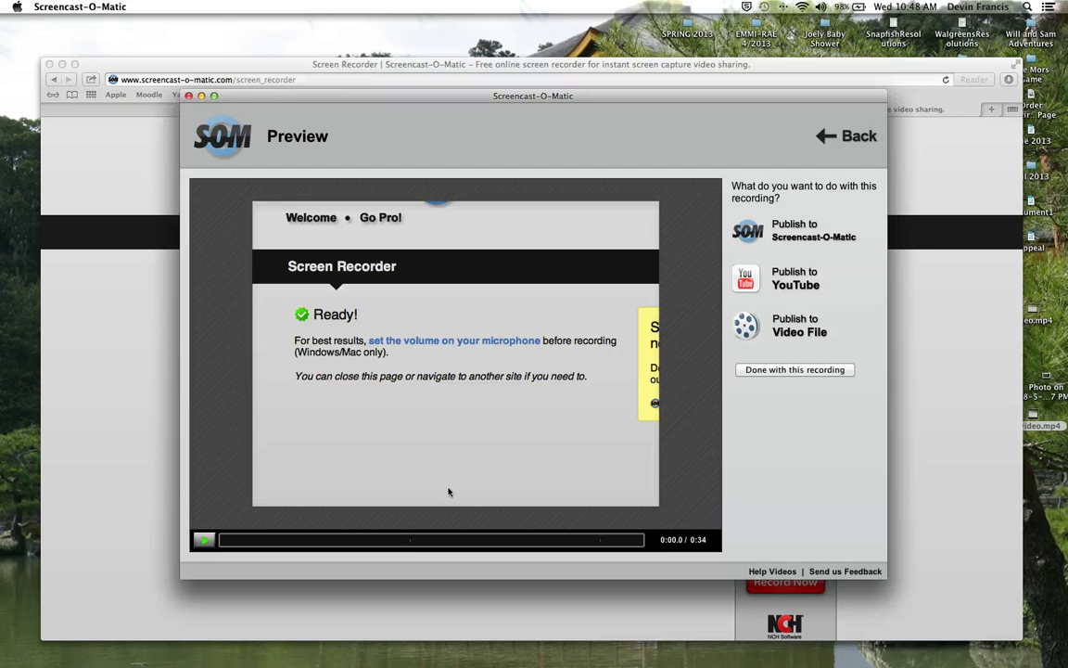
# Step: Play and pause the preview, then publish to a video file as Quicktime (MP4), 640x480
pyautogui.click(205, 539)
pyautogui.click(205, 539)
pyautogui.click(211, 542)
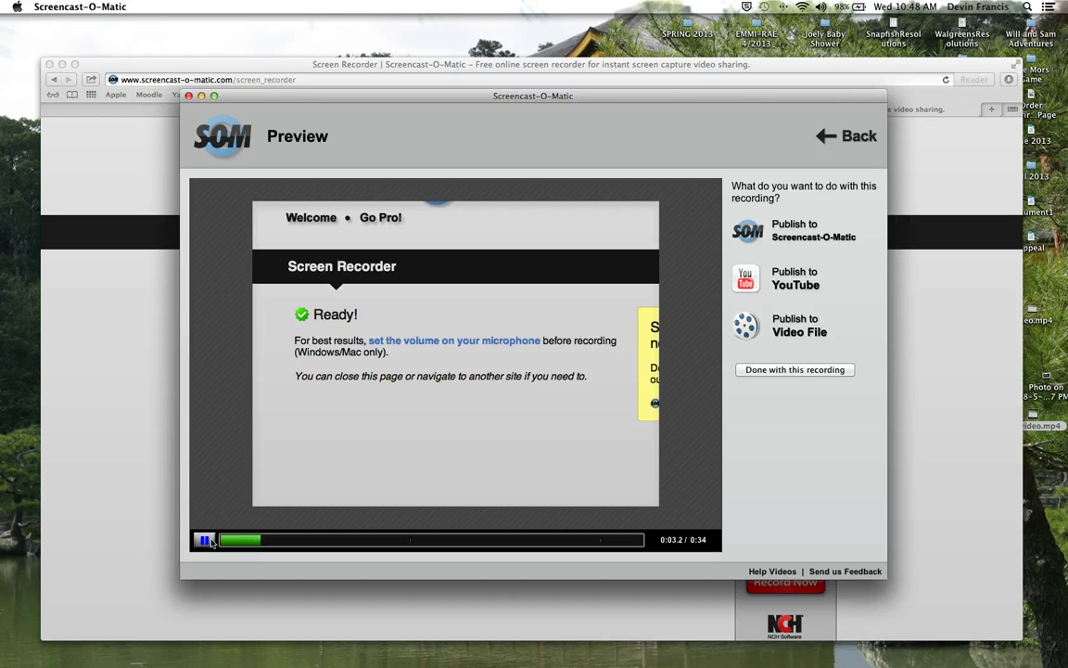
pyautogui.click(210, 541)
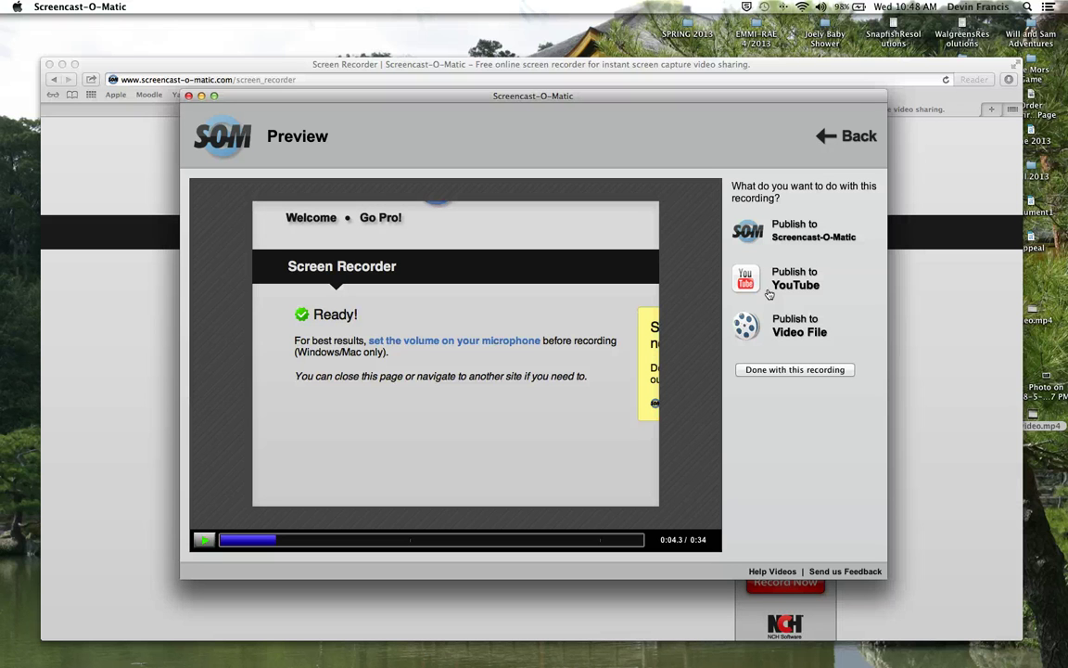
pyautogui.click(785, 334)
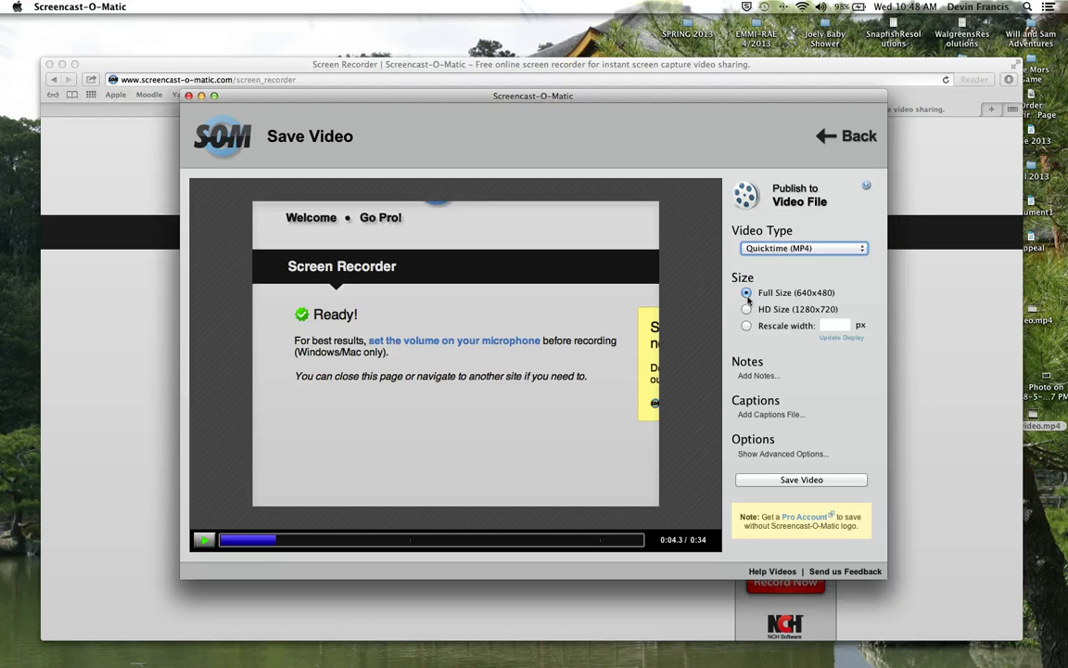
# Step: Save the video to the Desktop as y video.mp4 and select the saved file
pyautogui.click(782, 479)
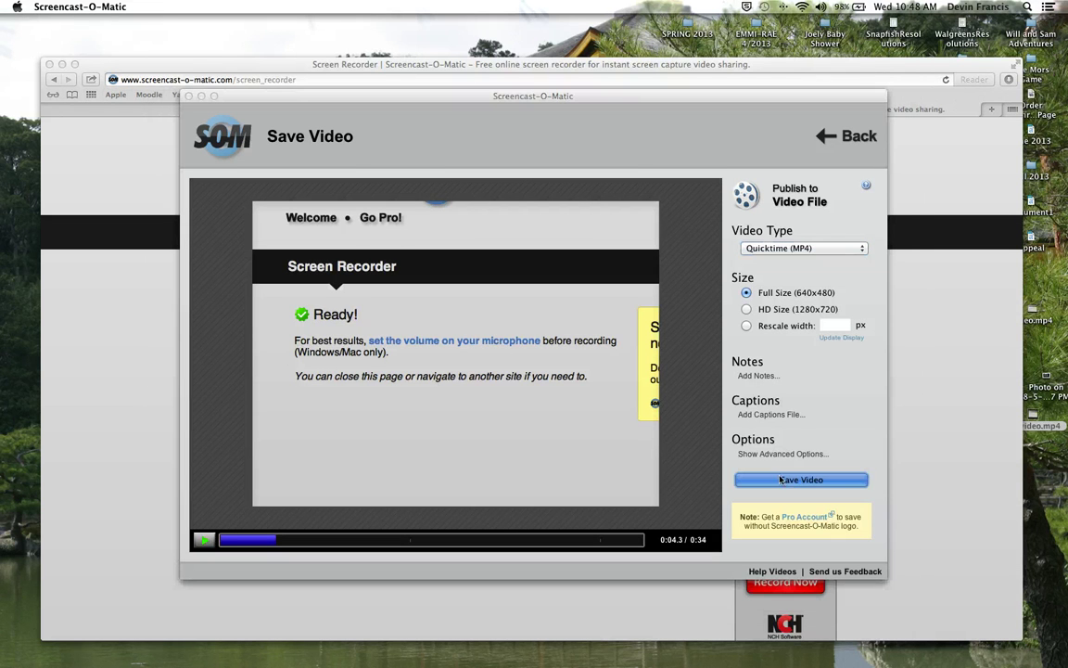
pyautogui.write('y')
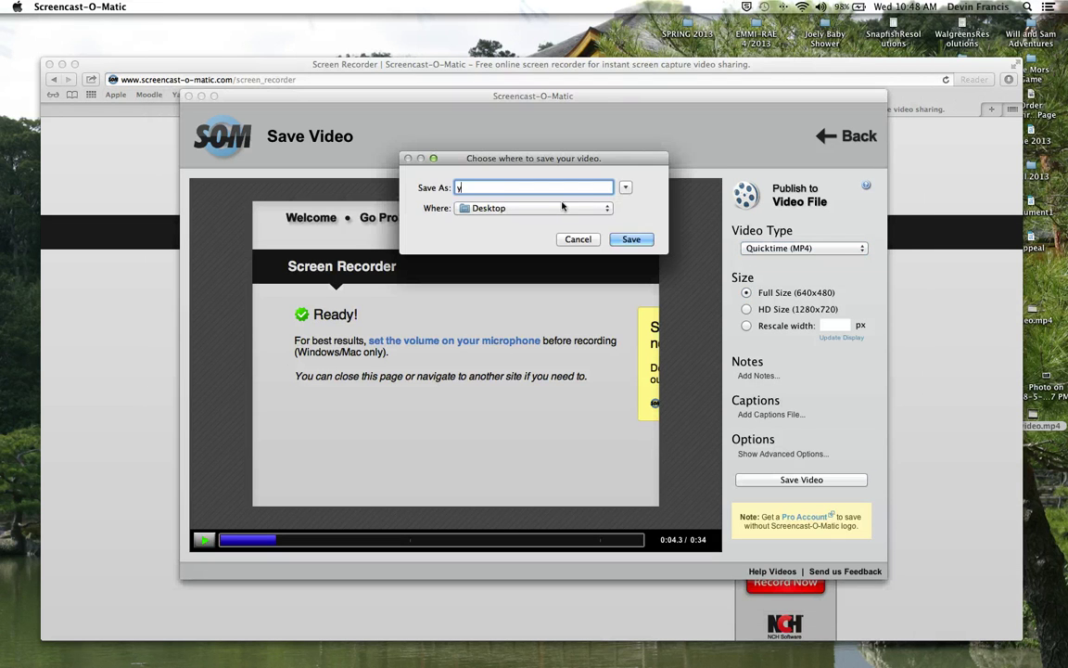
pyautogui.write('outube')
pyautogui.press('Return')
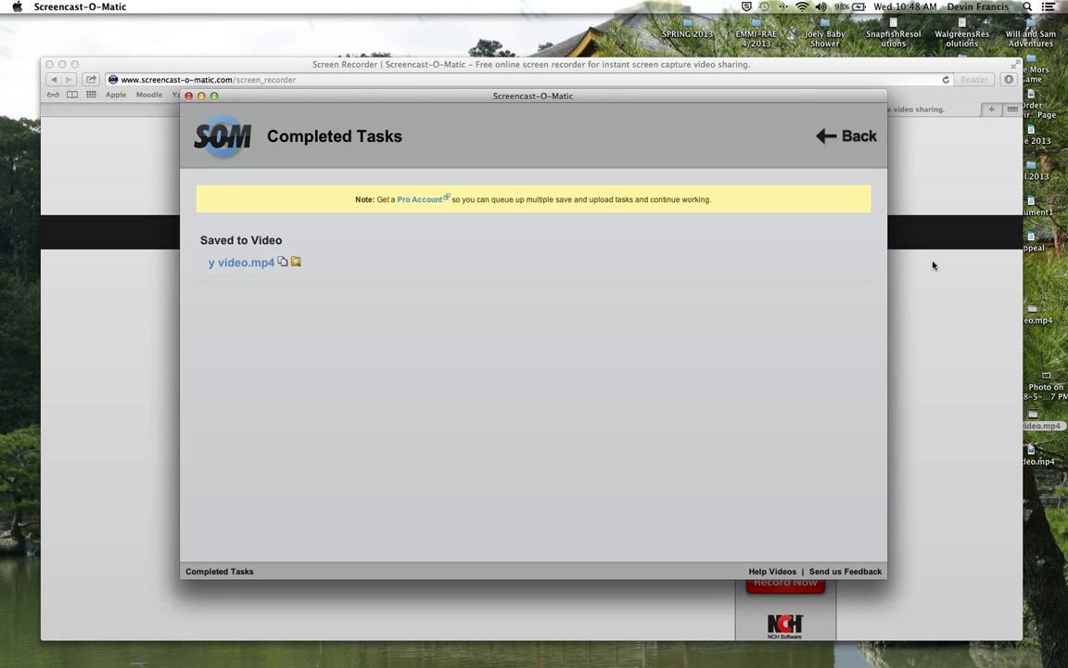
pyautogui.click(1031, 452)
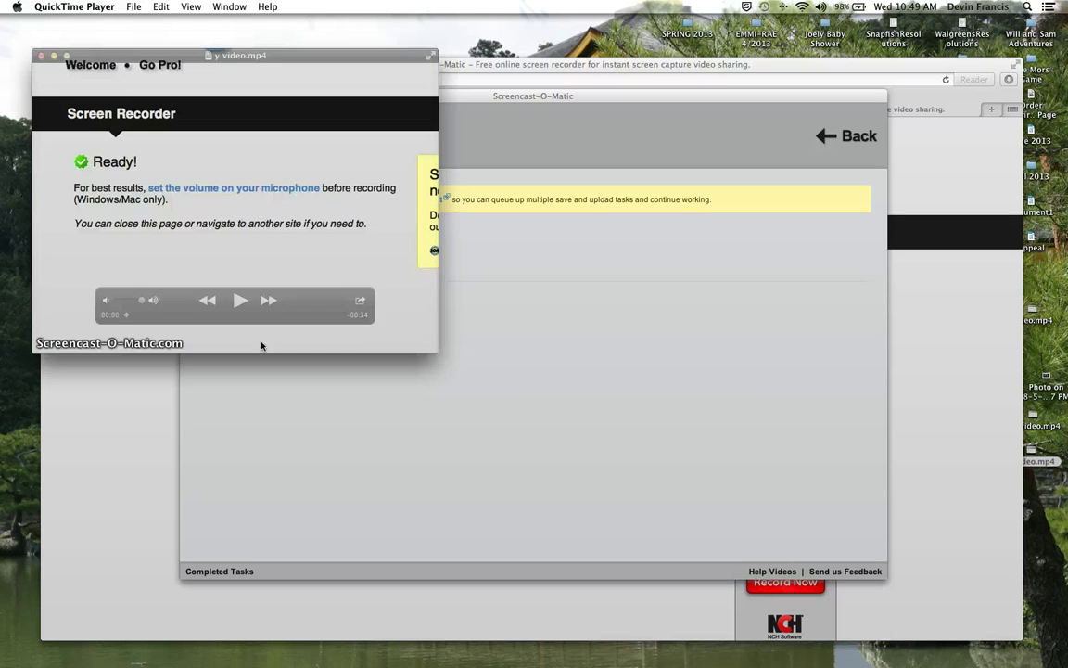
# Step: Play y video.mp4 in QuickTime Player and pause it at 00:06
pyautogui.click(238, 300)
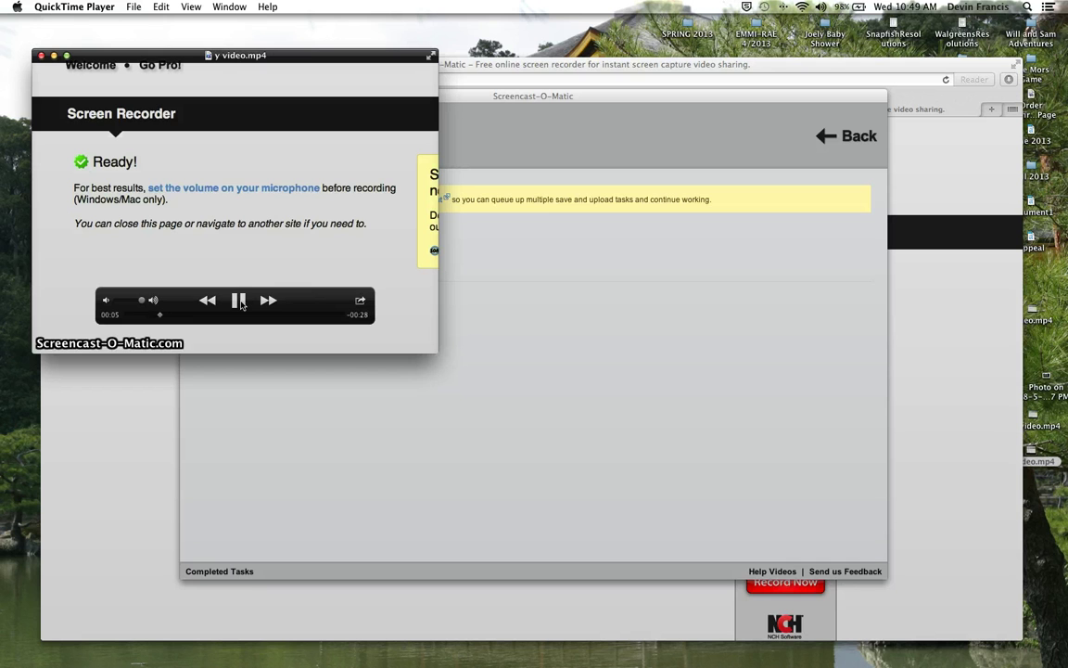
pyautogui.click(239, 301)
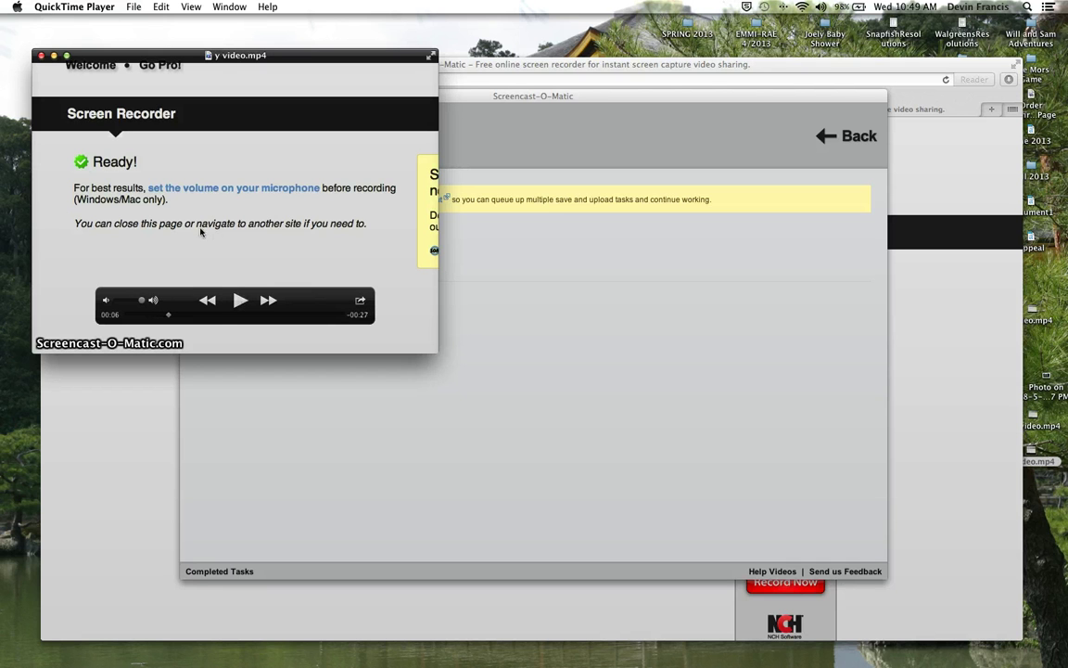